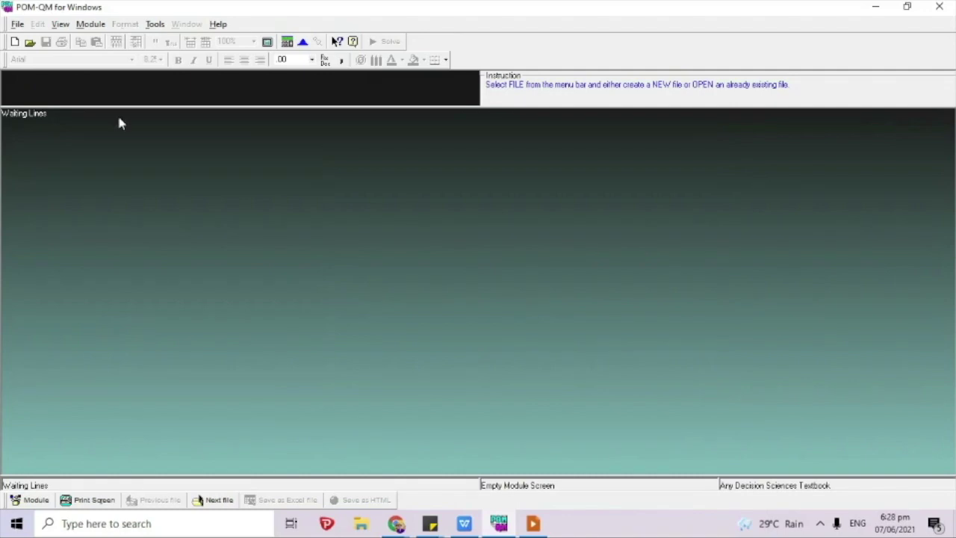
Create an M/M/1 (exponential service times) waiting-lines data set titled "Citibank I&II" with cost analysis set to Use Costs.
left_click(92, 24)
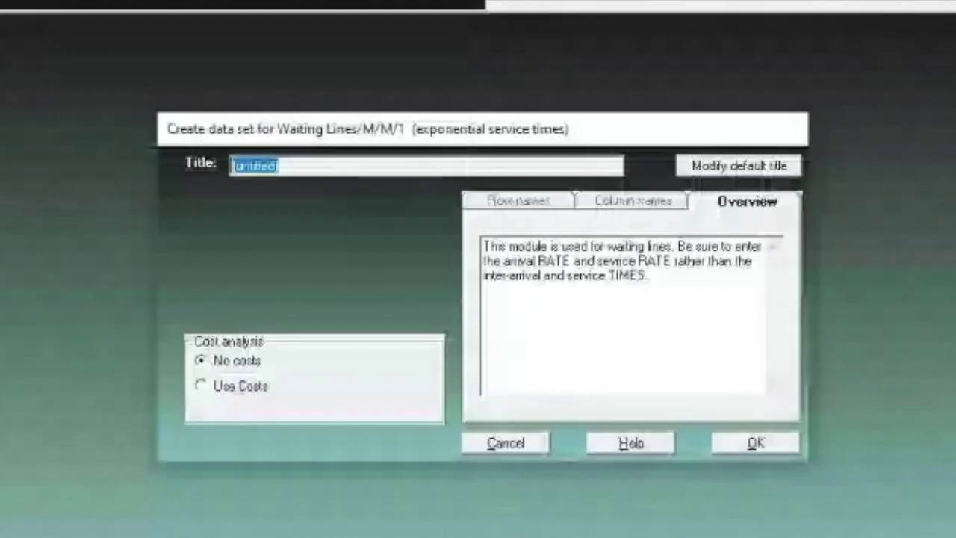
type("Citibank")
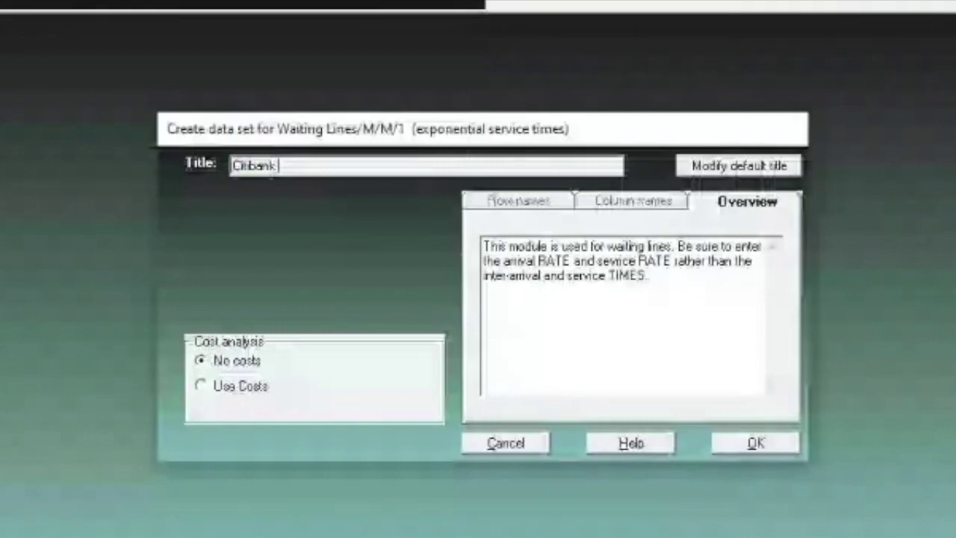
type(" 1&I")
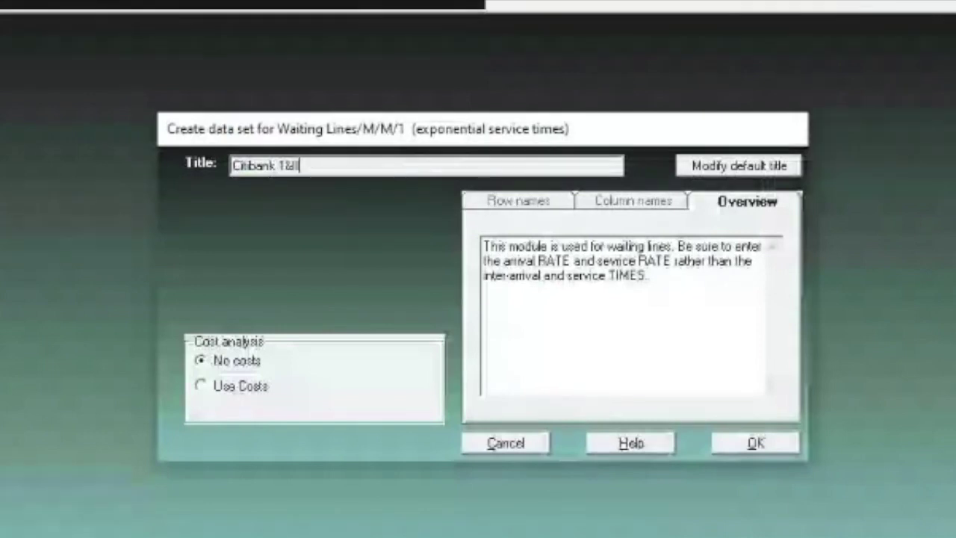
key("BackSpace")
key("BackSpace")
key("BackSpace")
type("B&I")
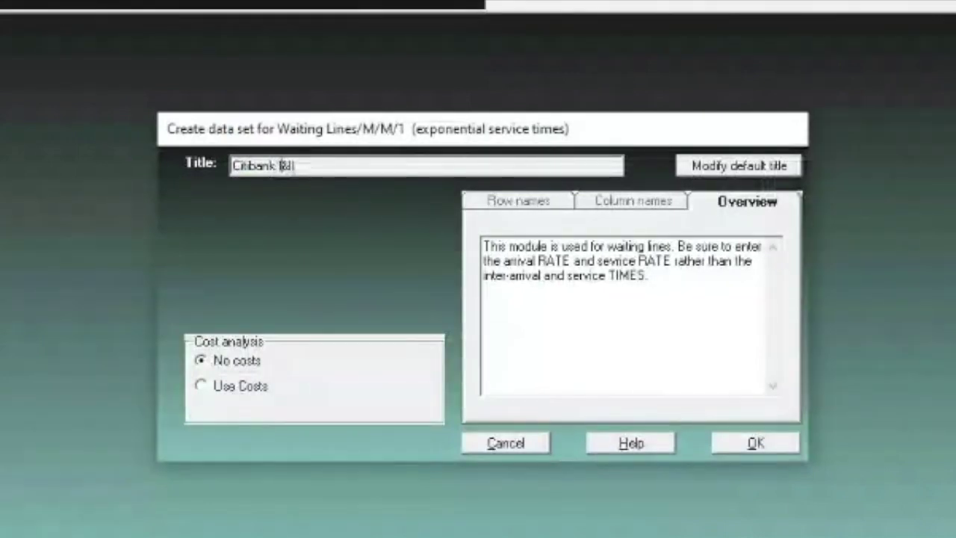
left_click(202, 385)
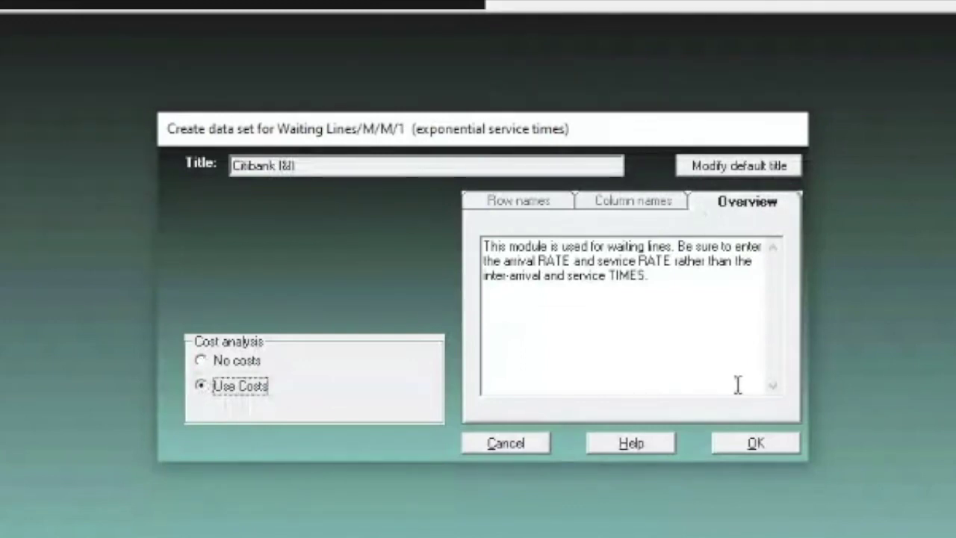
left_click(756, 444)
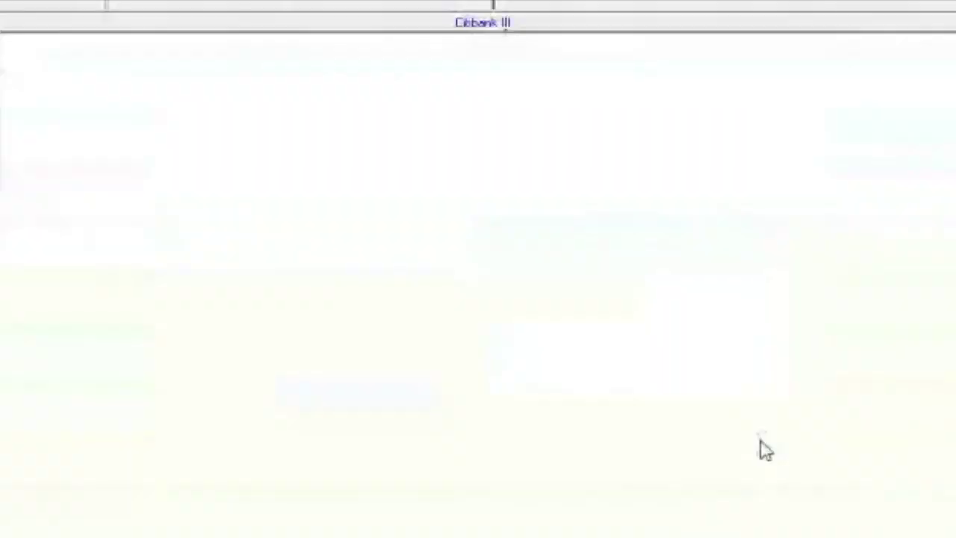
Set the arrival rate (lambda) to 11 and the service rate (mu) to 12.
type("2")
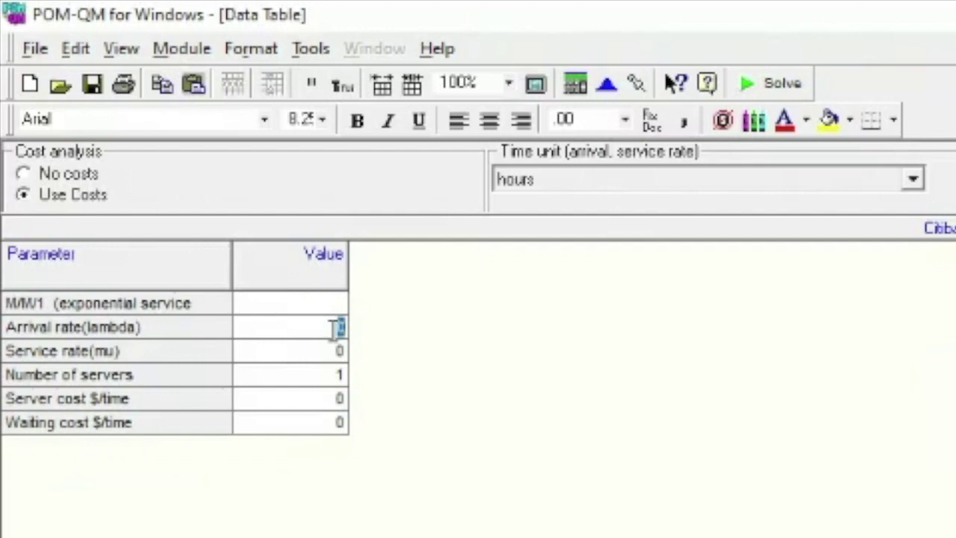
type("11")
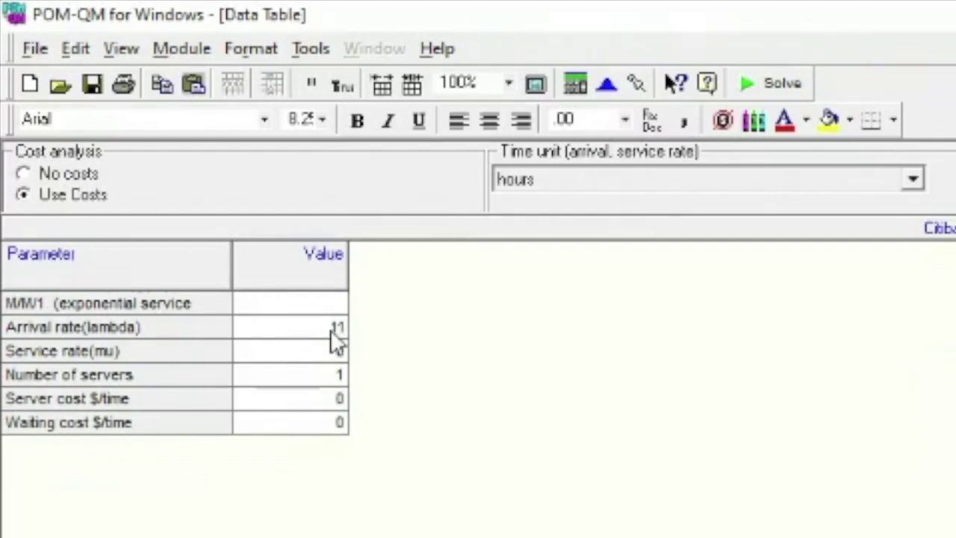
key("Return")
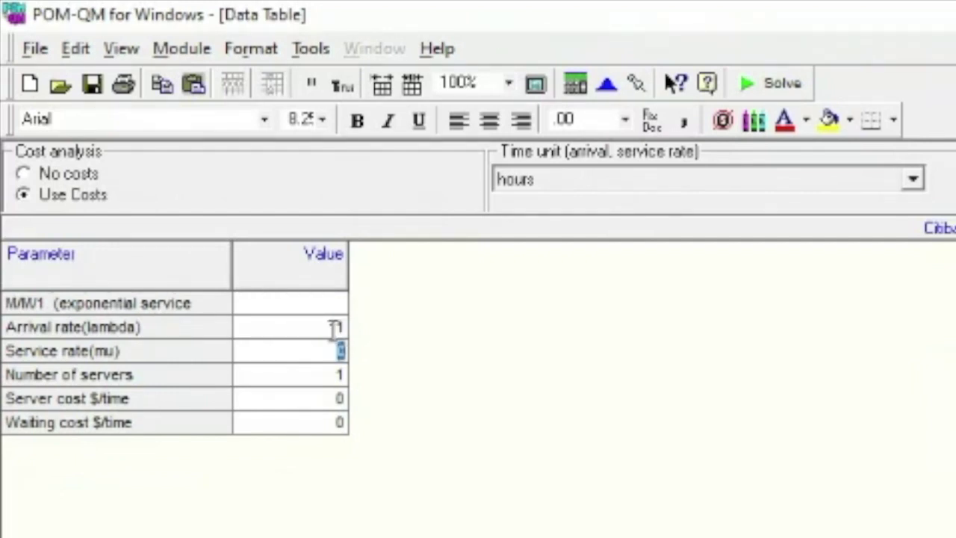
type("12")
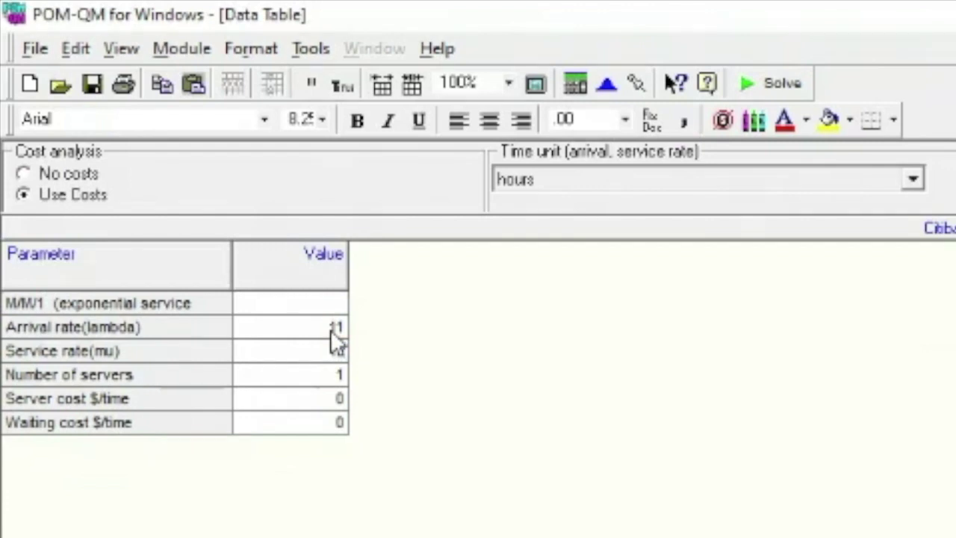
key("Return")
key("Up")
key("Down")
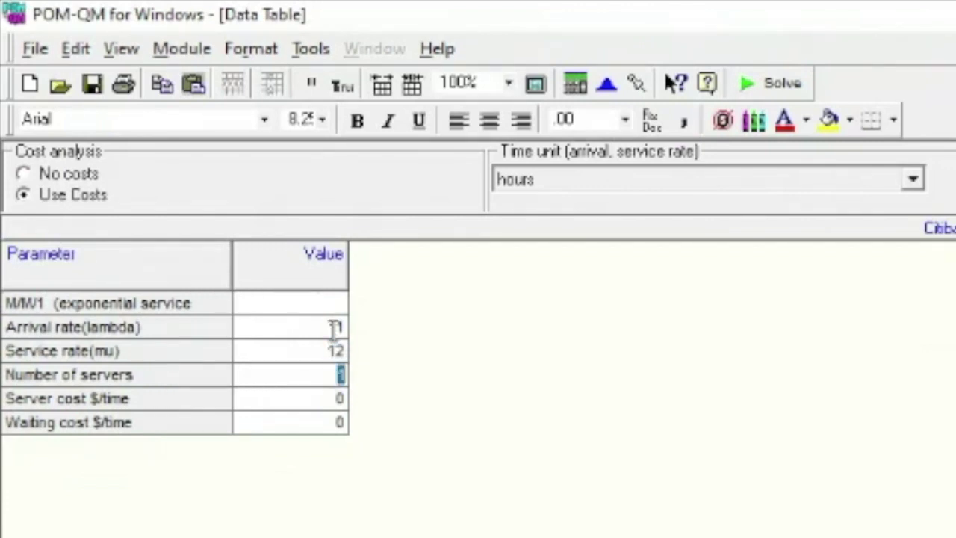
Keep the number of servers at 1, and set the server cost to 5 and the waiting cost to 6.
left_click(319, 378)
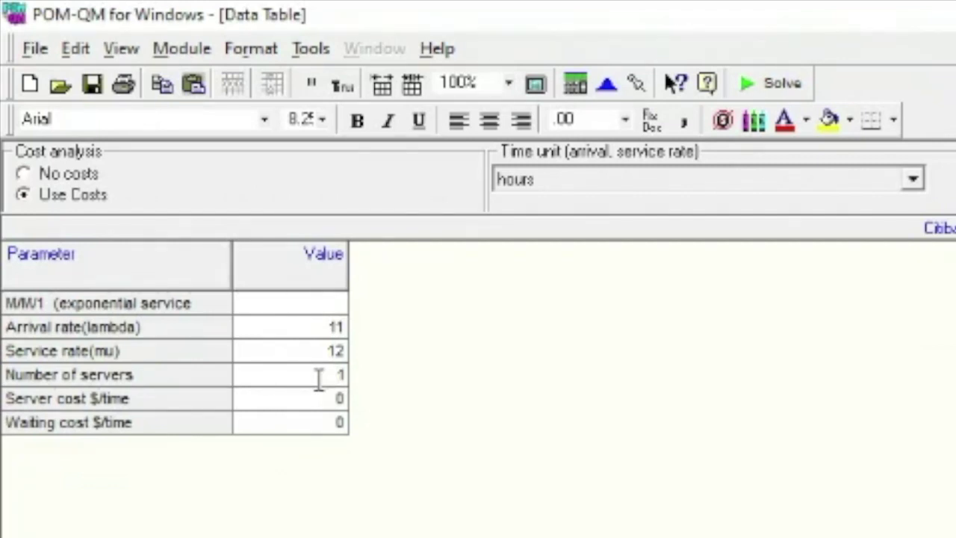
key("Return")
left_click(319, 378)
key("Return")
type("5")
key("Return")
type("6")
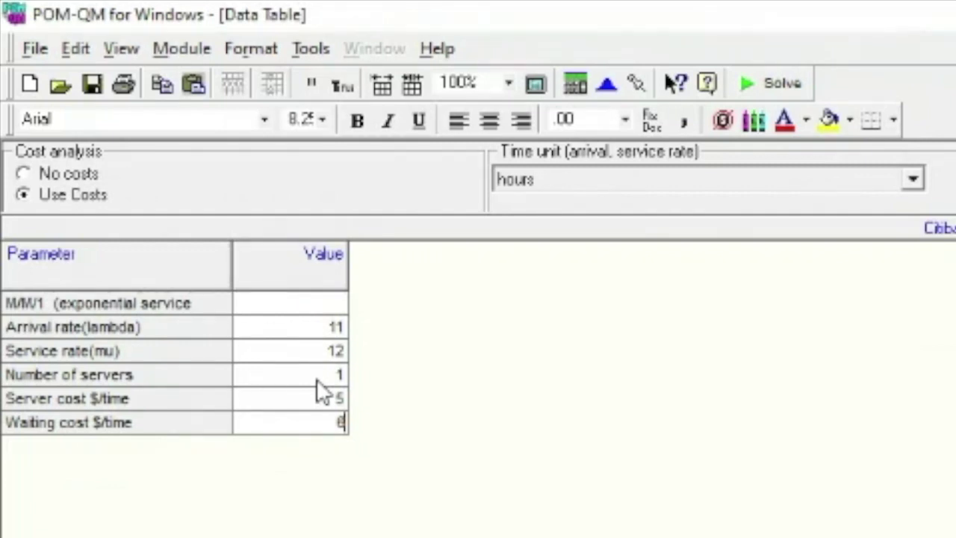
Check the entered server and cost parameters and solve the waiting-line model.
left_click(319, 391)
left_click(320, 380)
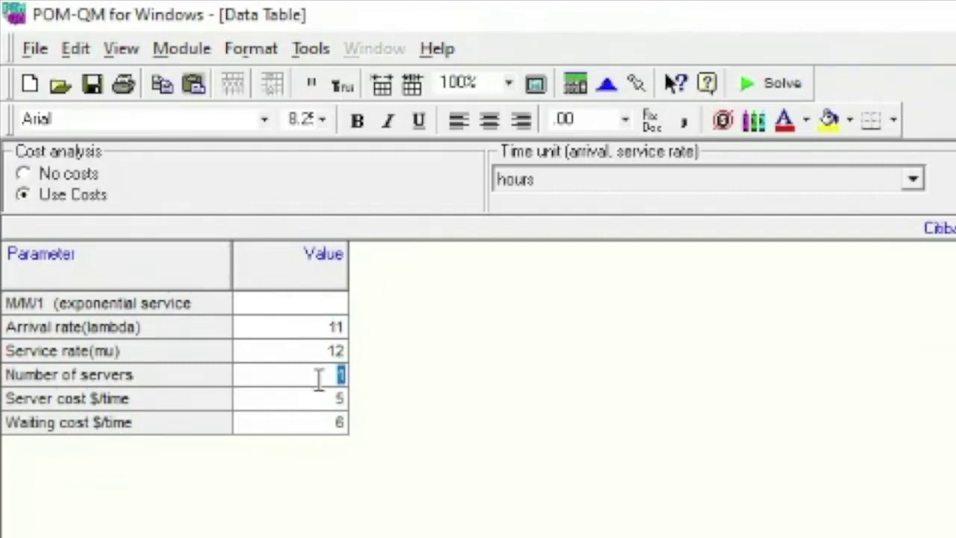
key("Down")
key("Down")
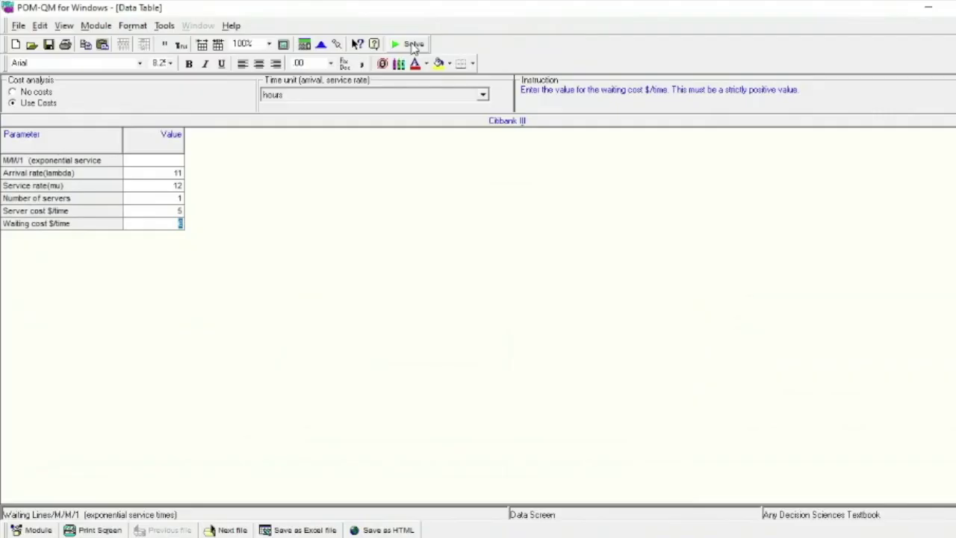
left_click(414, 46)
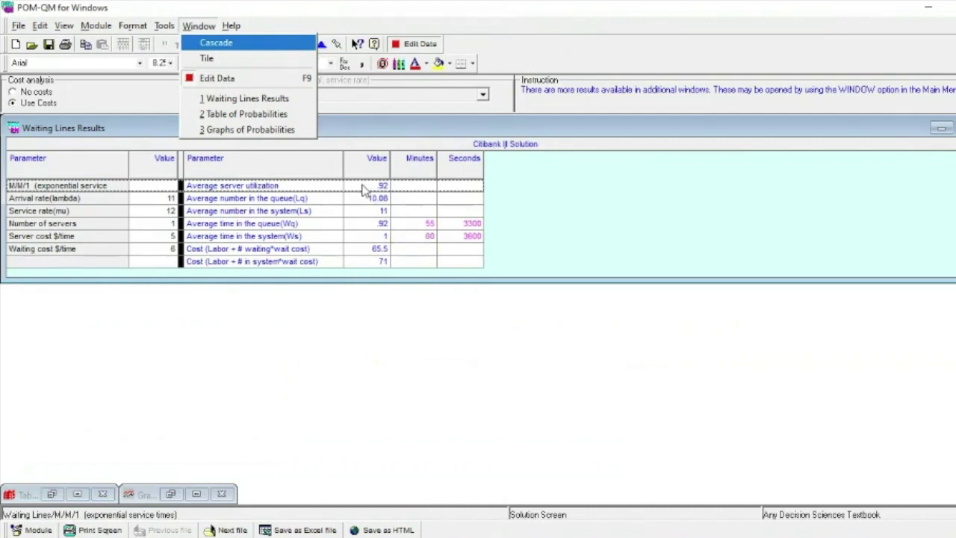
left_click(626, 188)
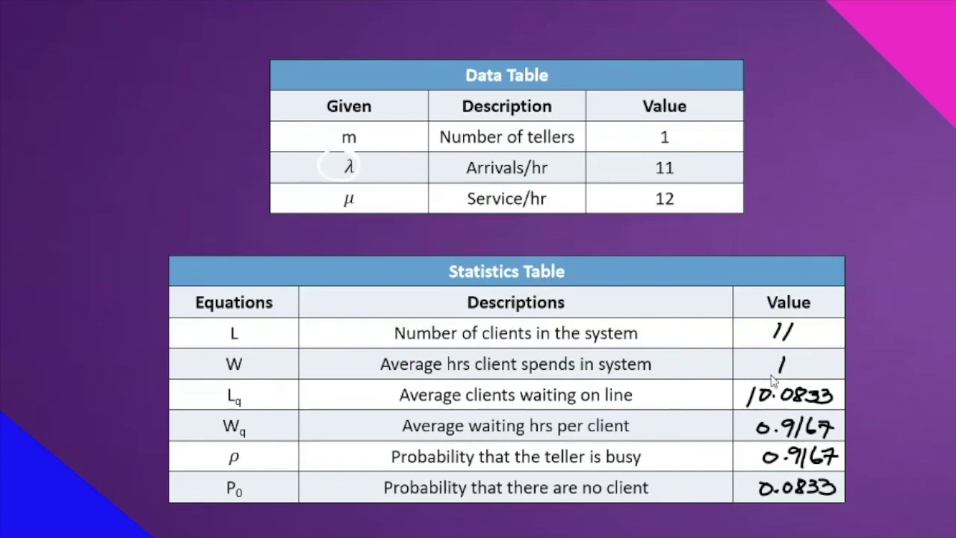
Compare the queue and system results with the hand-computed Statistics Table in the slide presentation.
key("alt+Tab")
key("alt+Tab")
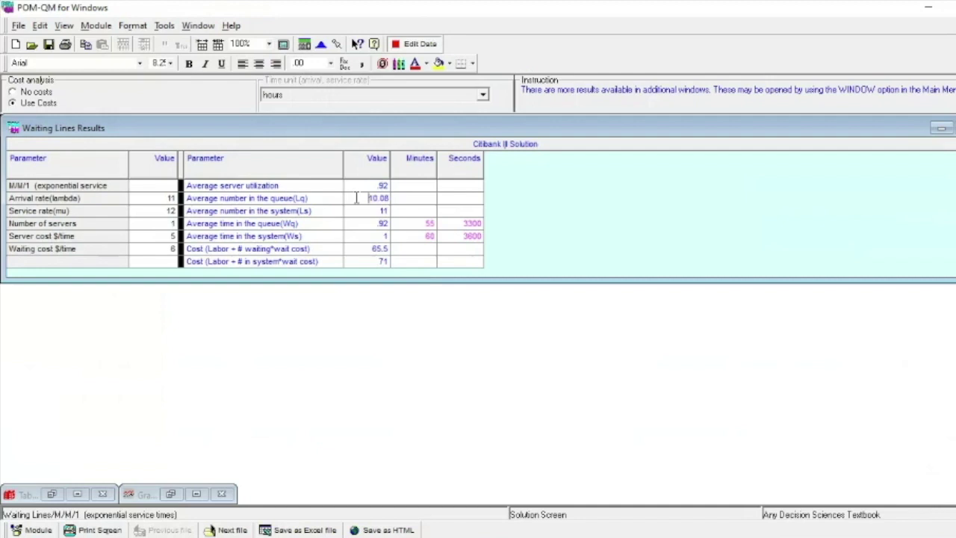
left_click(370, 223)
key("alt+Tab")
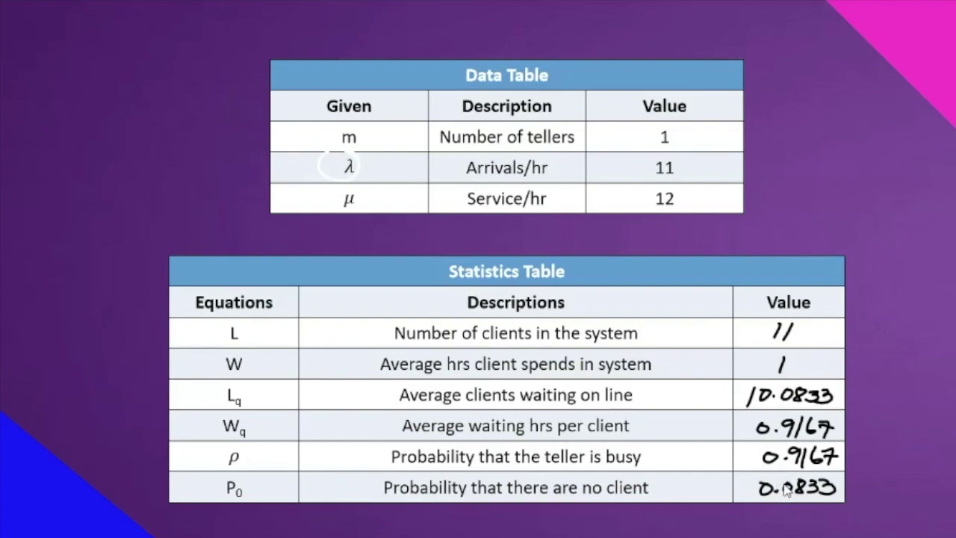
key("alt+Tab")
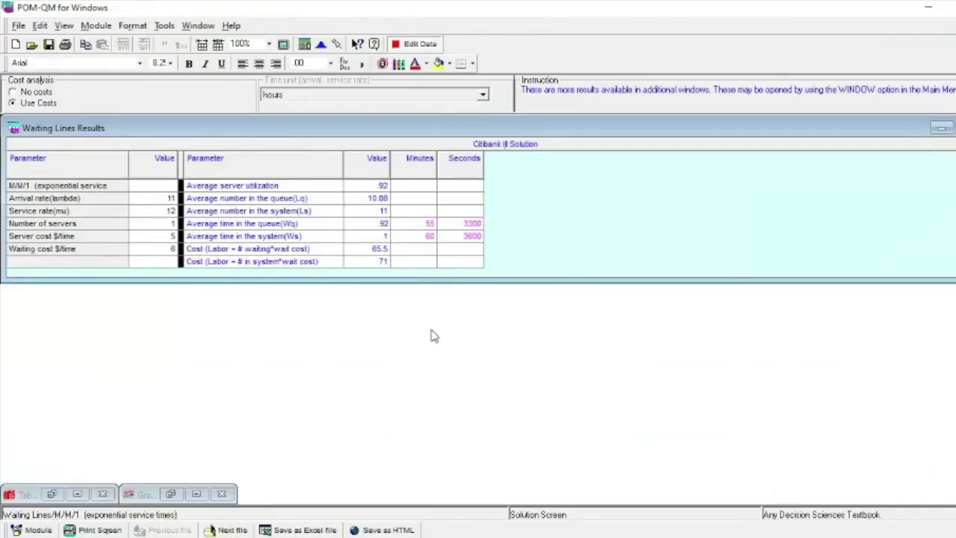
Examine the average server utilization and the two cost results in the Waiting Lines Results.
key("Down")
left_click_drag(243, 185, 222, 186)
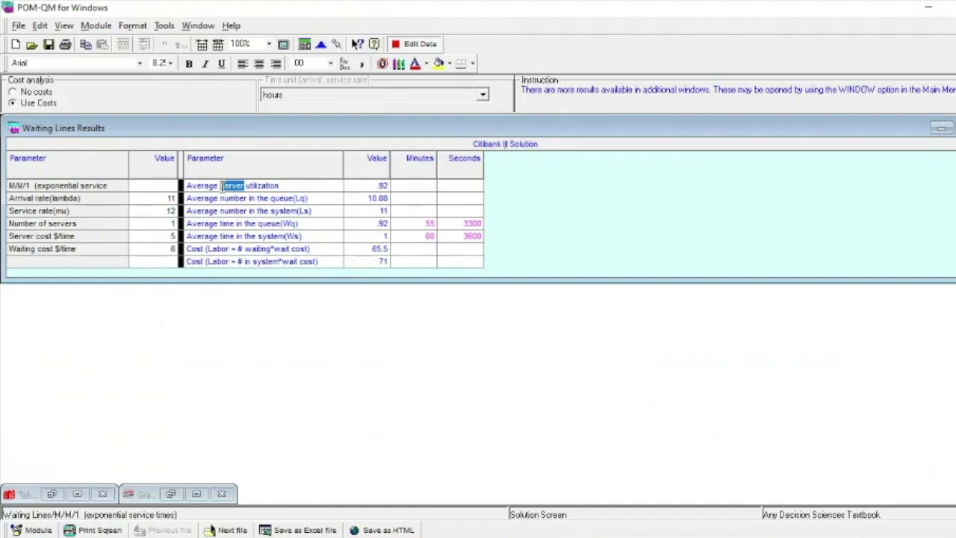
left_click(299, 185)
left_click(361, 185)
left_click(364, 250)
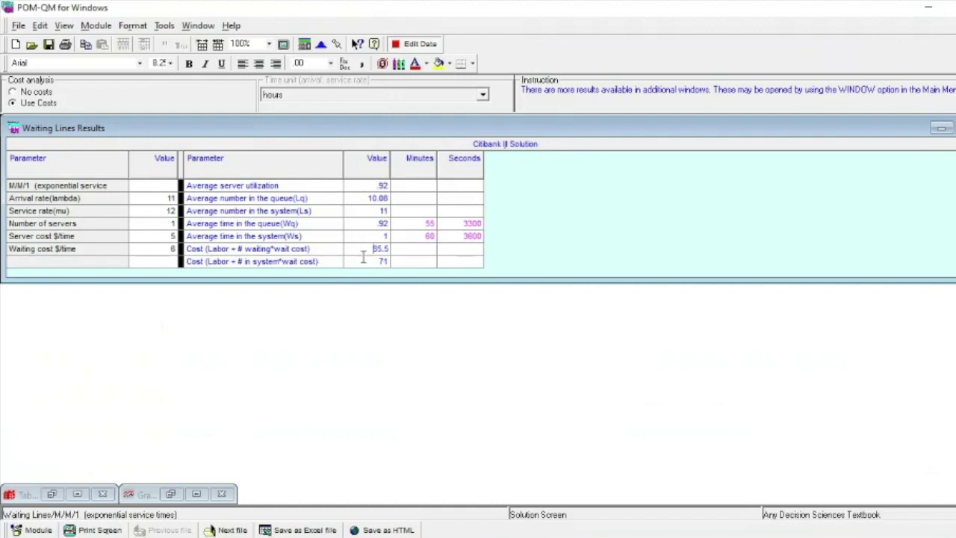
left_click(364, 263)
double_click(363, 263)
key("ctrl+c")
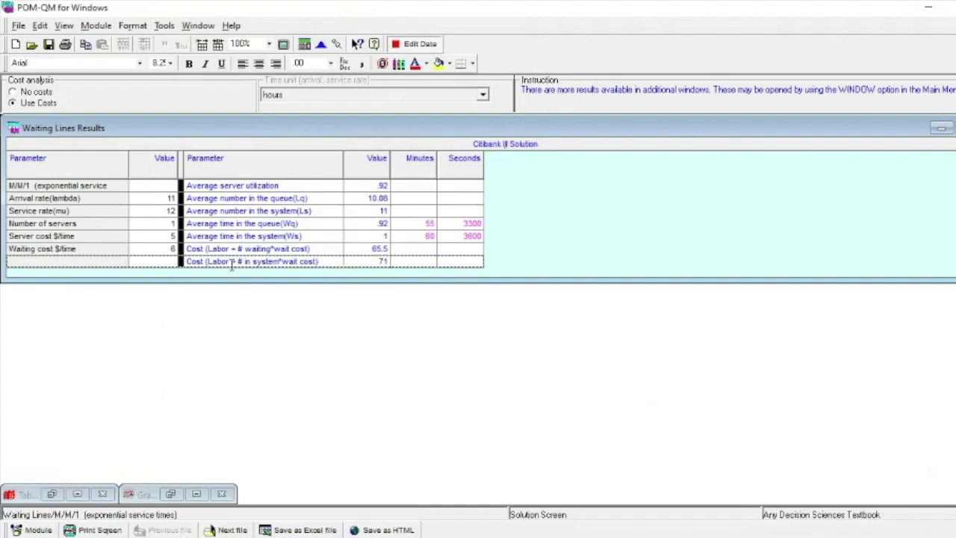
left_click(320, 257)
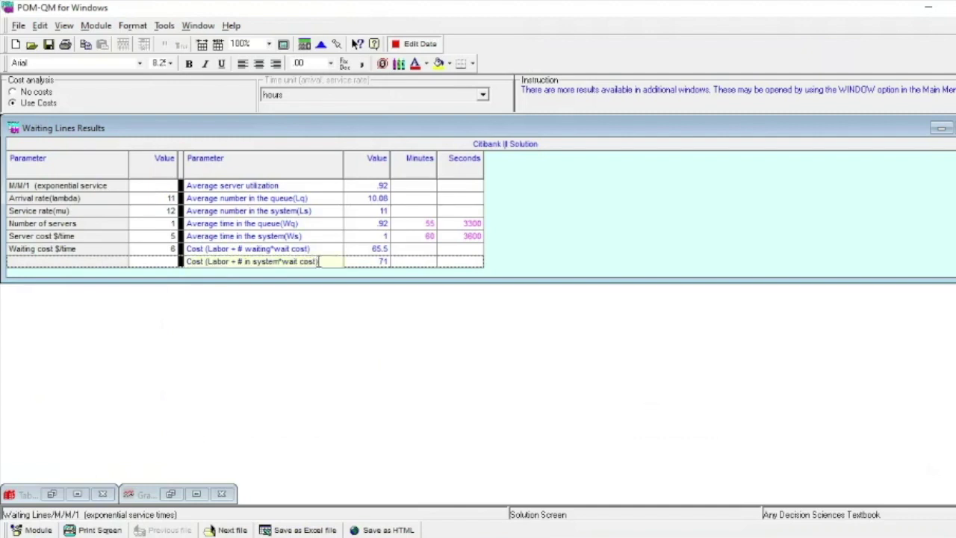
left_click(363, 249)
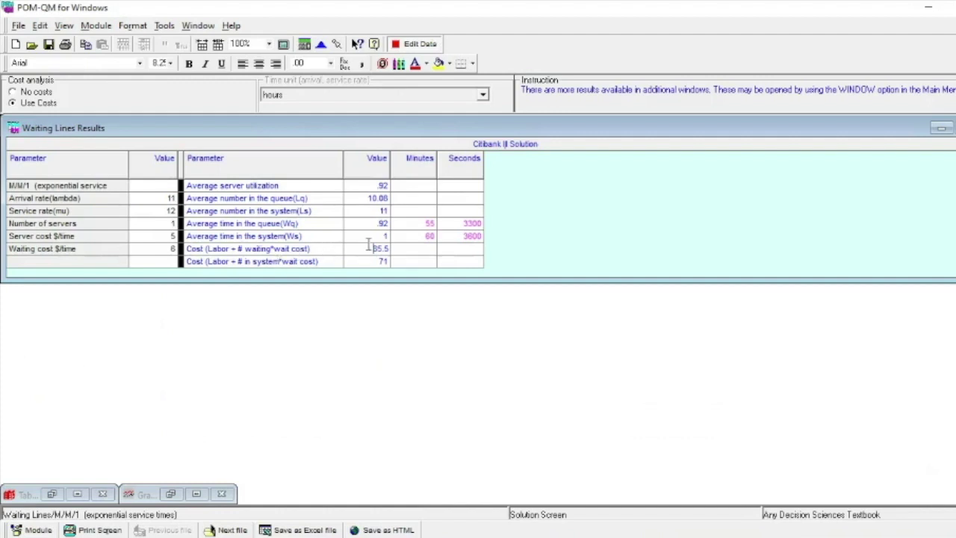
left_click_drag(371, 248, 388, 248)
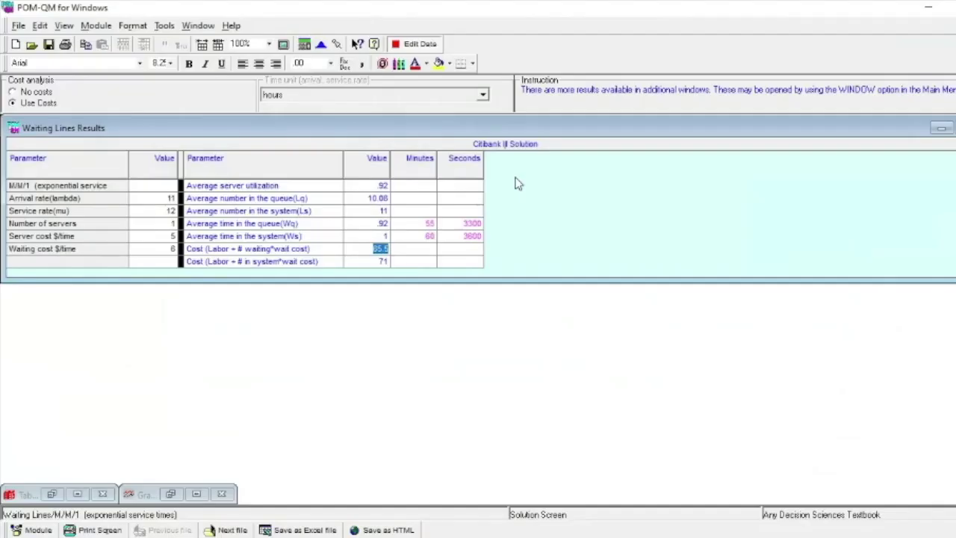
key("Down")
Open the Table of Probabilities and compare the k = 0 probability with P0 in the slide's Statistics Table.
left_click(50, 494)
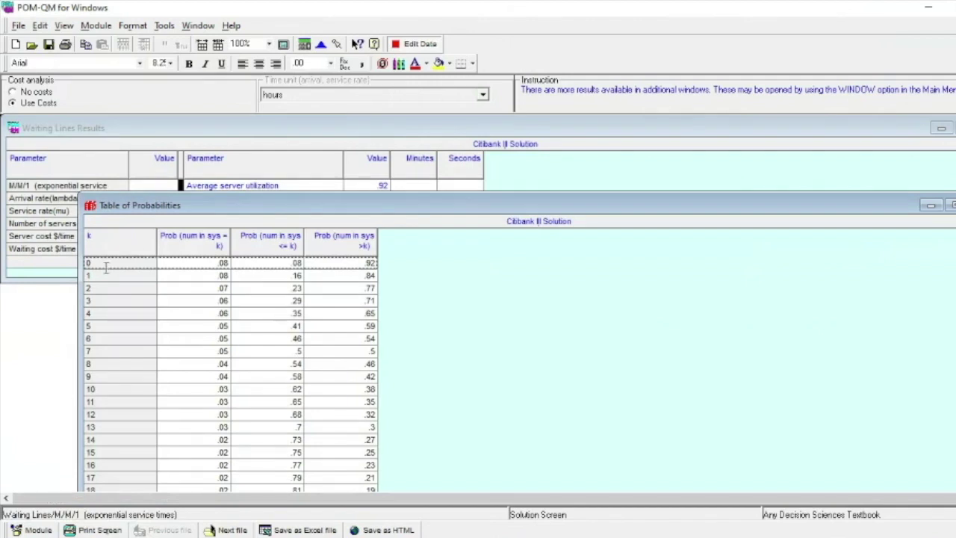
left_click(136, 262)
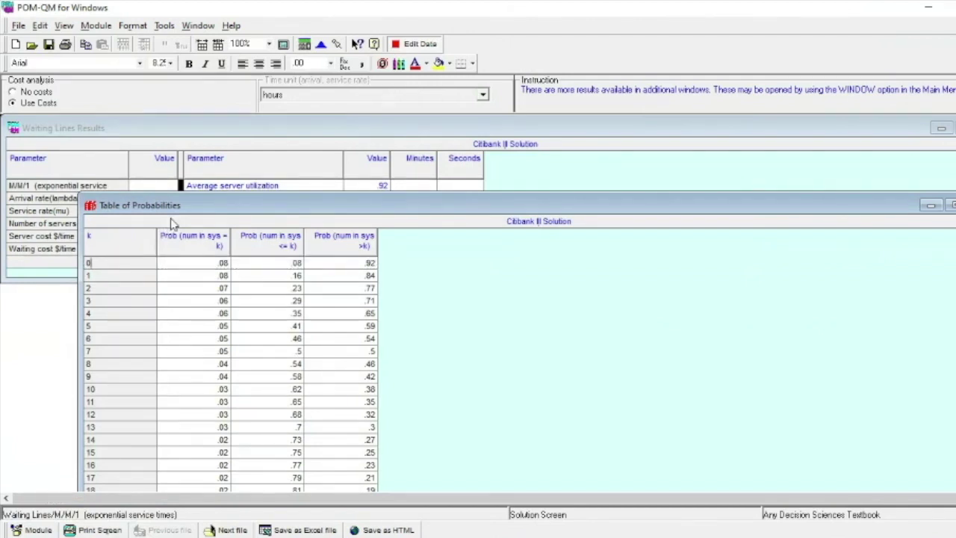
double_click(122, 263)
key("Down")
left_click(123, 263)
key("alt+Tab")
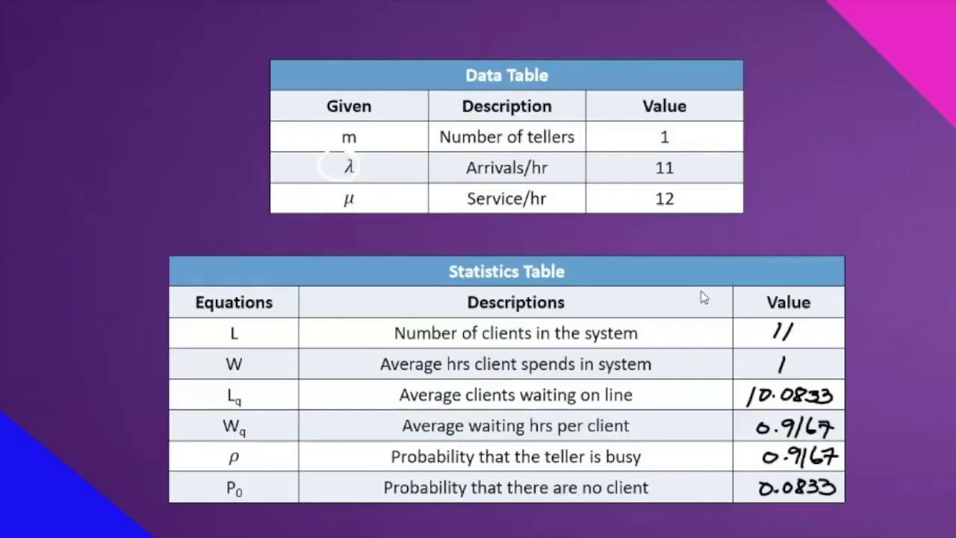
key("alt+Tab")
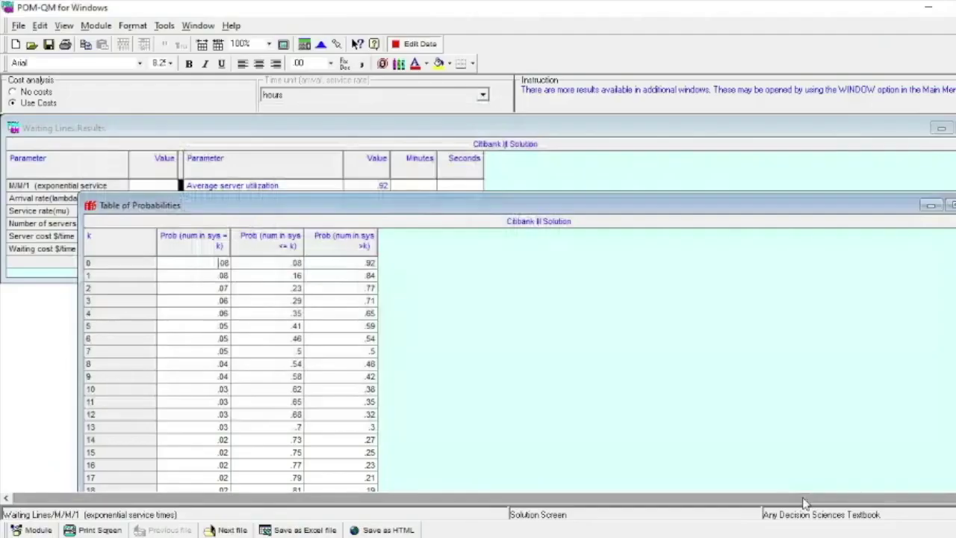
Examine the k = 0 row's probabilities for exactly k, at most k and more than k clients in the system.
left_click(260, 261)
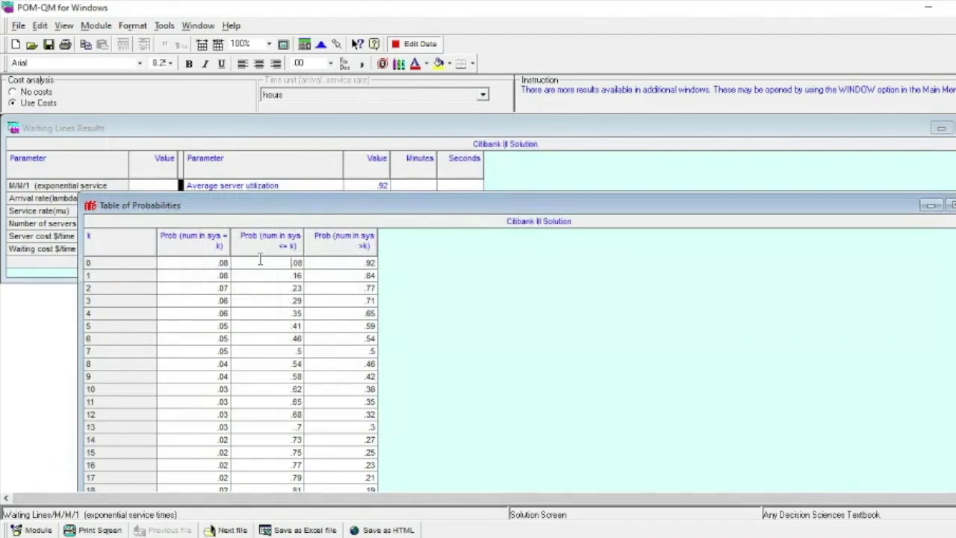
left_click(109, 264)
left_click(282, 263)
key("Down")
left_click(350, 263)
left_click(137, 264)
left_click(338, 263)
double_click(213, 263)
double_click(357, 263)
left_click(350, 262)
Move the Table of Probabilities down to uncover the results and compare its k = 0 "more than k" probability with the average server utilization.
left_click_drag(410, 204, 411, 230)
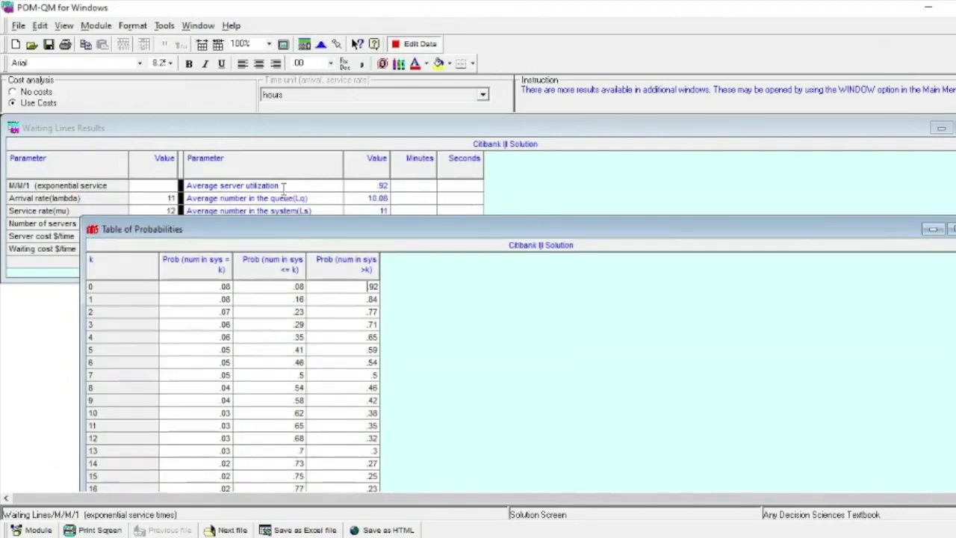
left_click(354, 301)
left_click(124, 300)
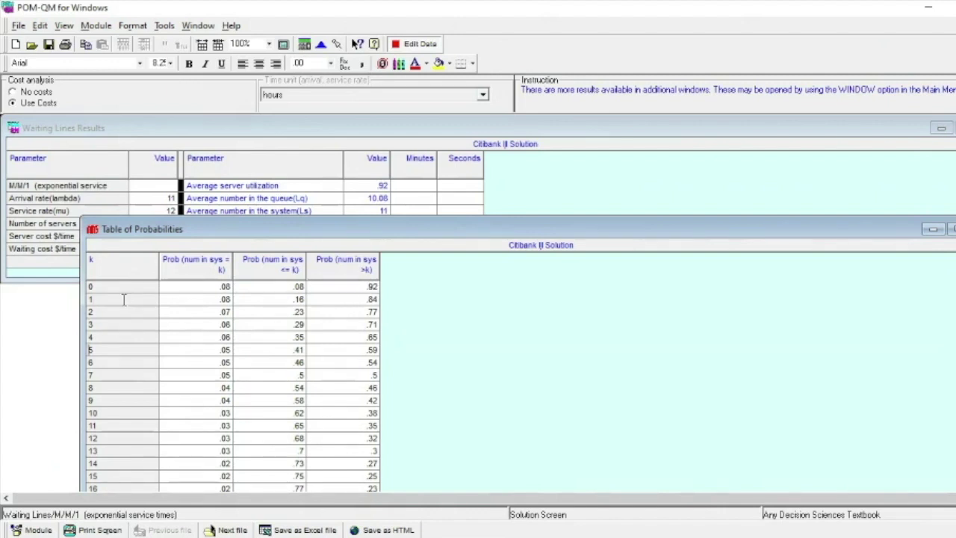
left_click(124, 300)
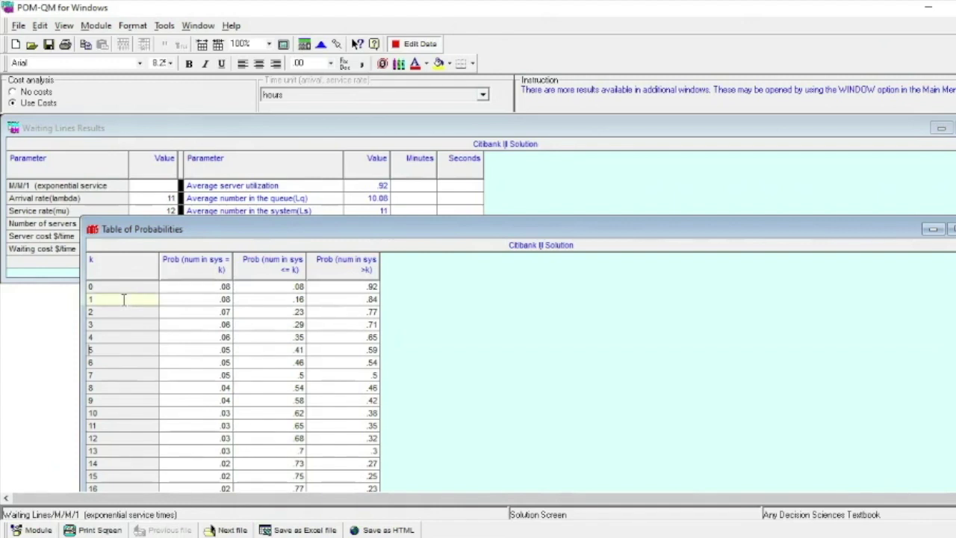
left_click(347, 287)
left_click(369, 185)
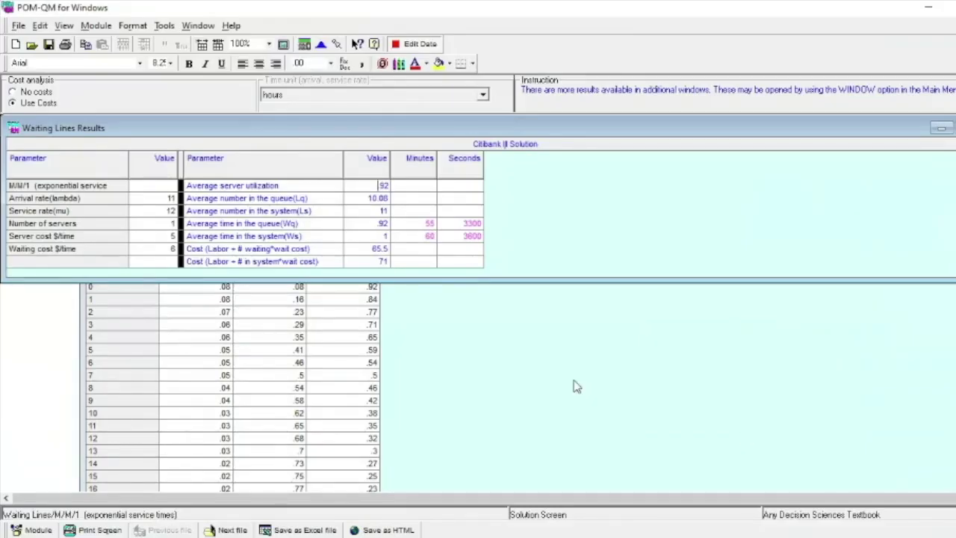
Bring the Table of Probabilities back to the front and examine the k = 10 row's three probabilities.
left_click(575, 386)
left_click_drag(457, 226, 574, 163)
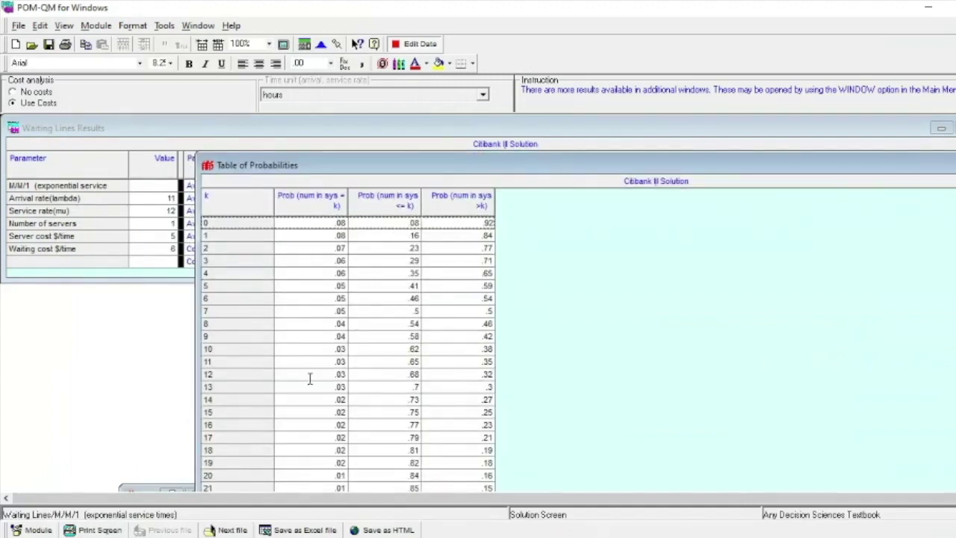
left_click(313, 345)
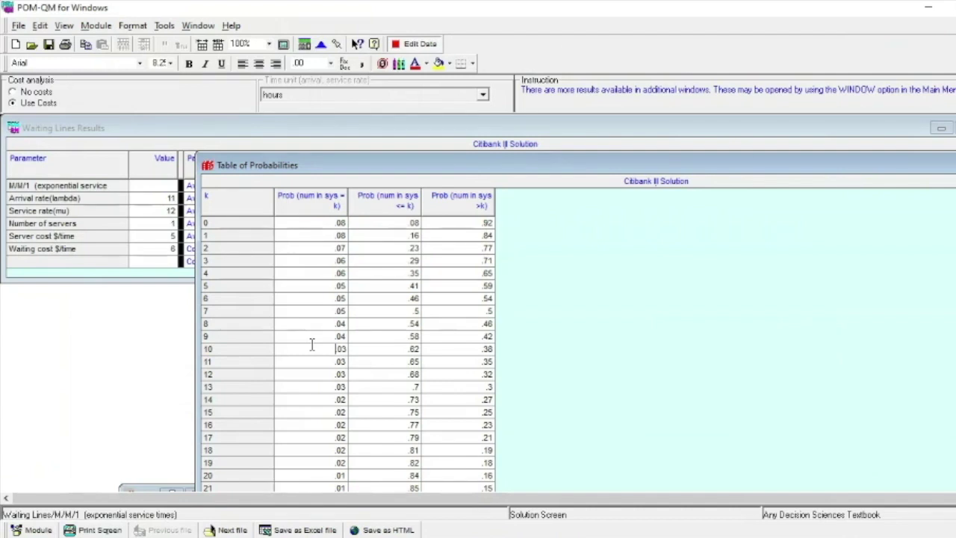
left_click(209, 349)
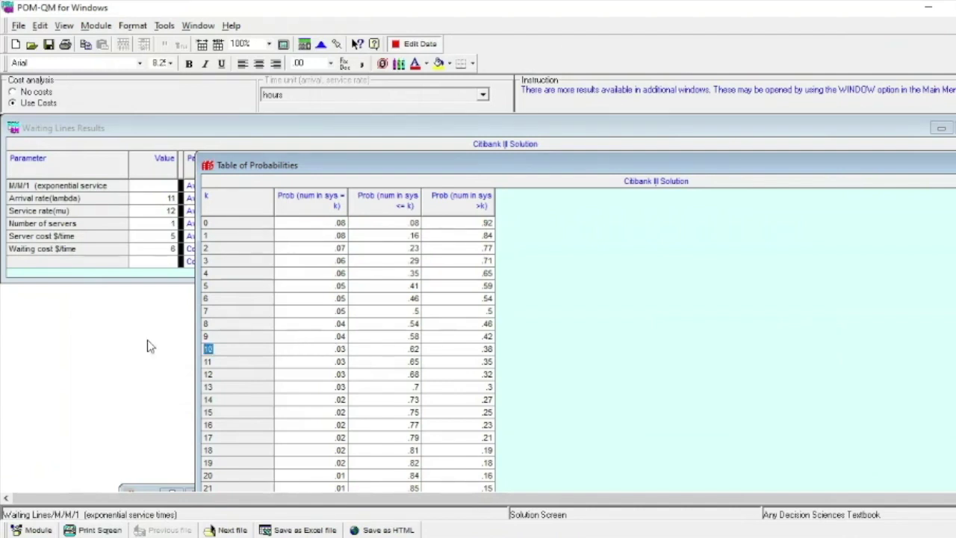
left_click(328, 348)
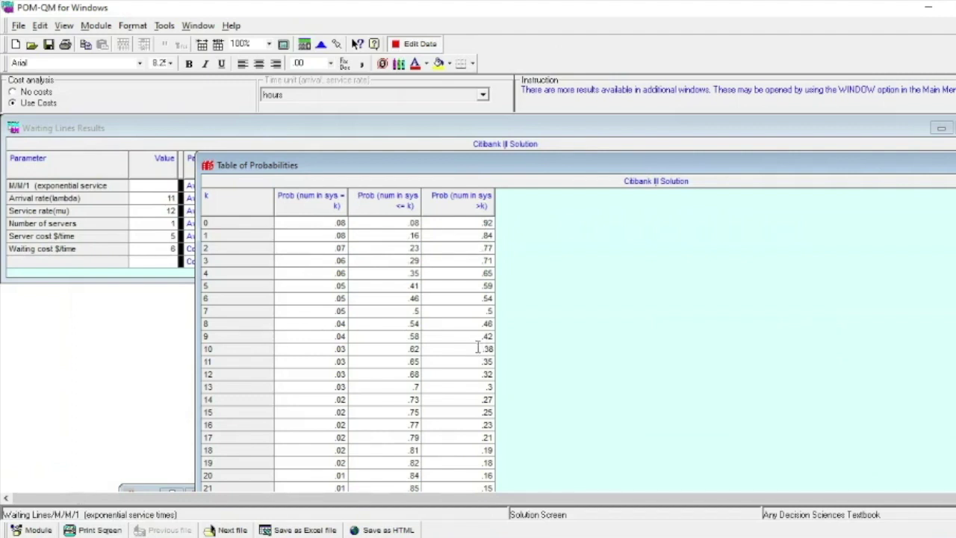
Shift the Table of Probabilities up slightly and examine its exactly k, at most k and more than k columns in turn.
left_click_drag(547, 170, 562, 149)
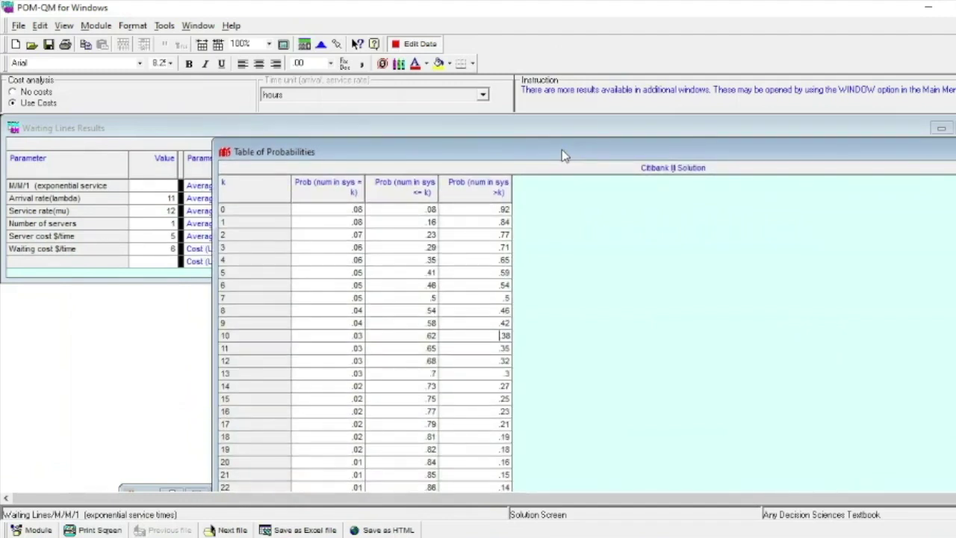
left_click(331, 185)
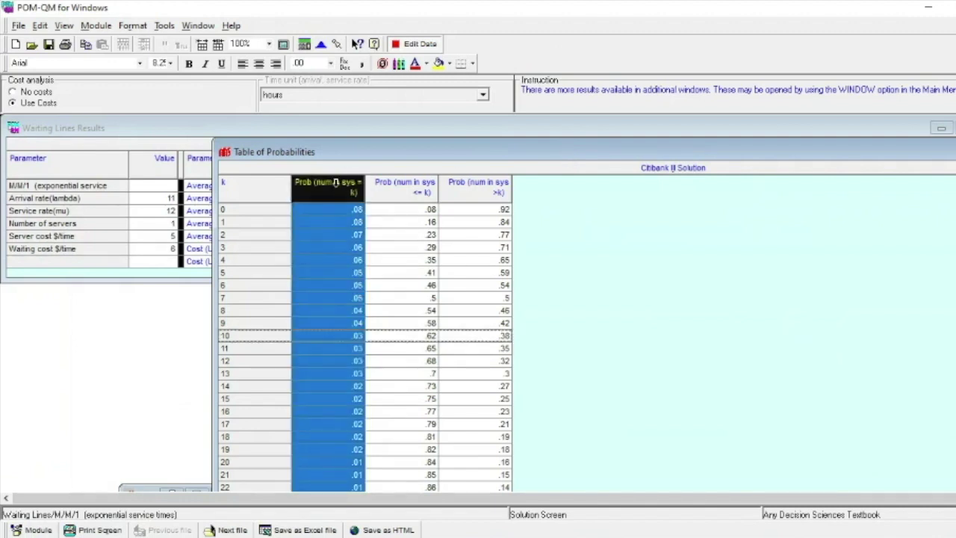
left_click(404, 190)
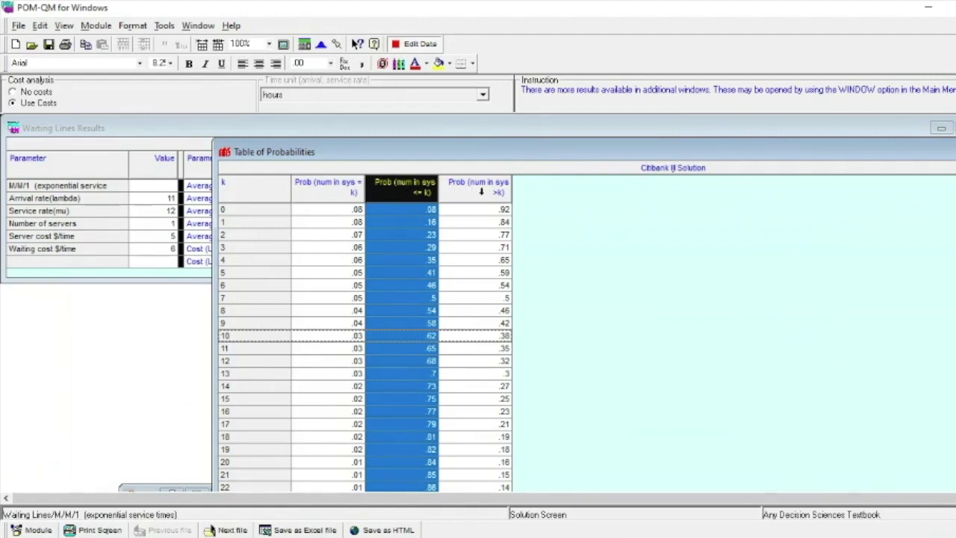
left_click(482, 191)
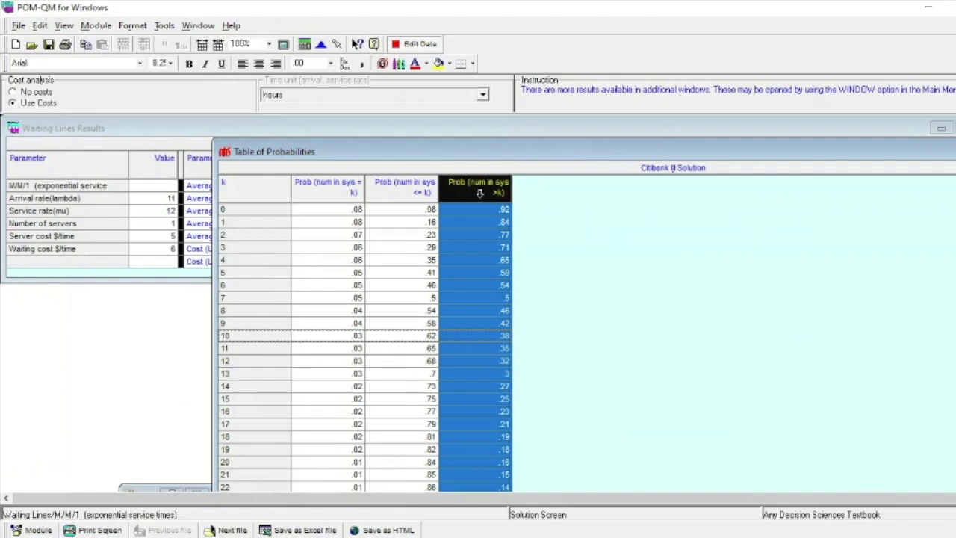
Open the Graphs of Probabilities and examine the Probabilities, Cumulative Probabilities and Decumulative Probabilities charts.
left_click(169, 487)
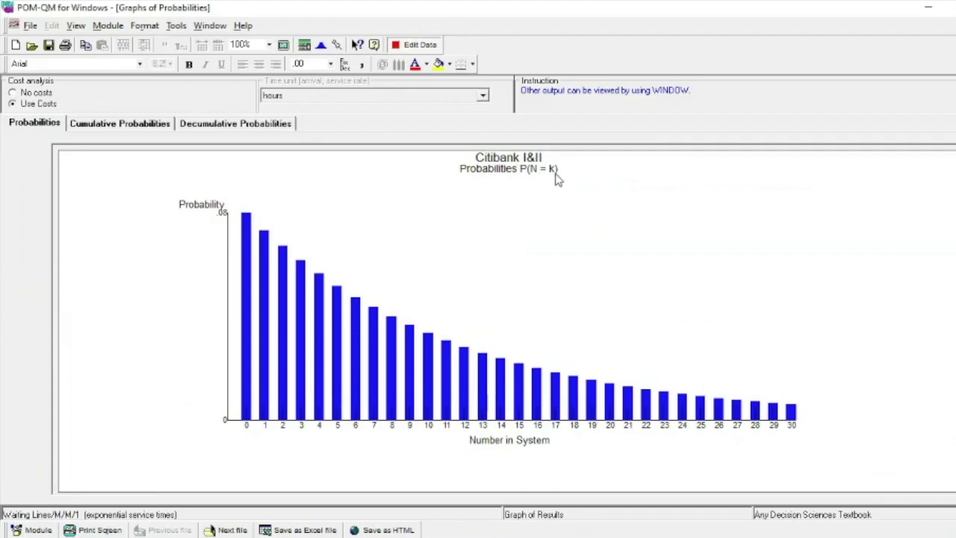
left_click(134, 126)
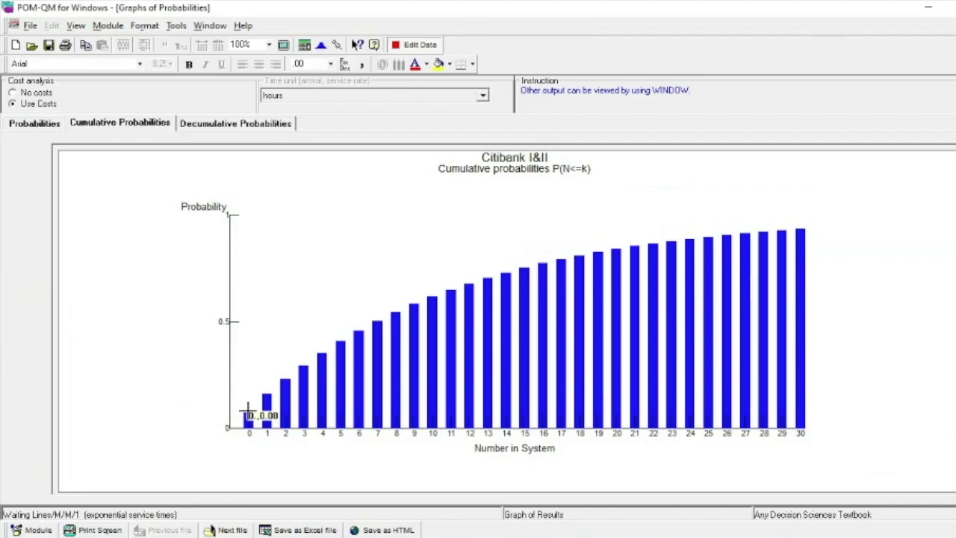
left_click(42, 125)
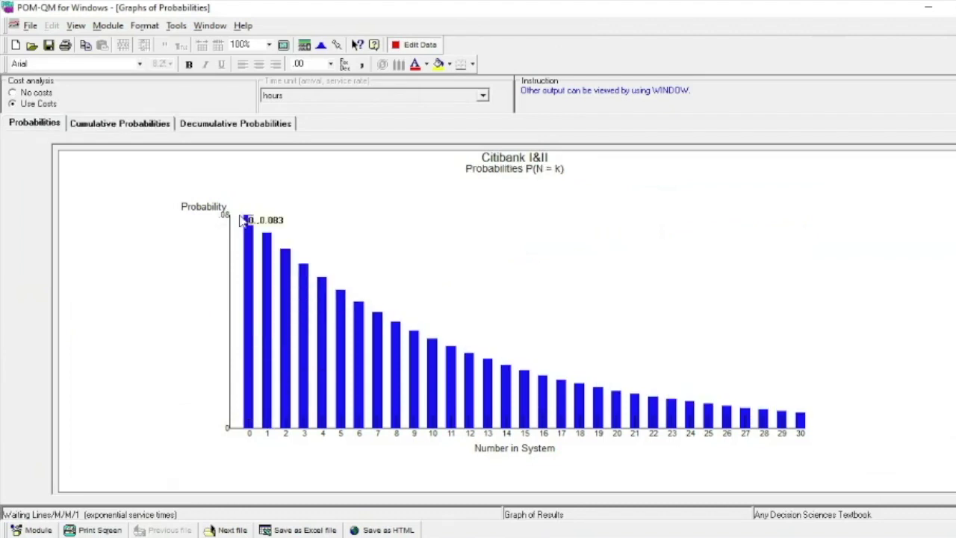
left_click(123, 126)
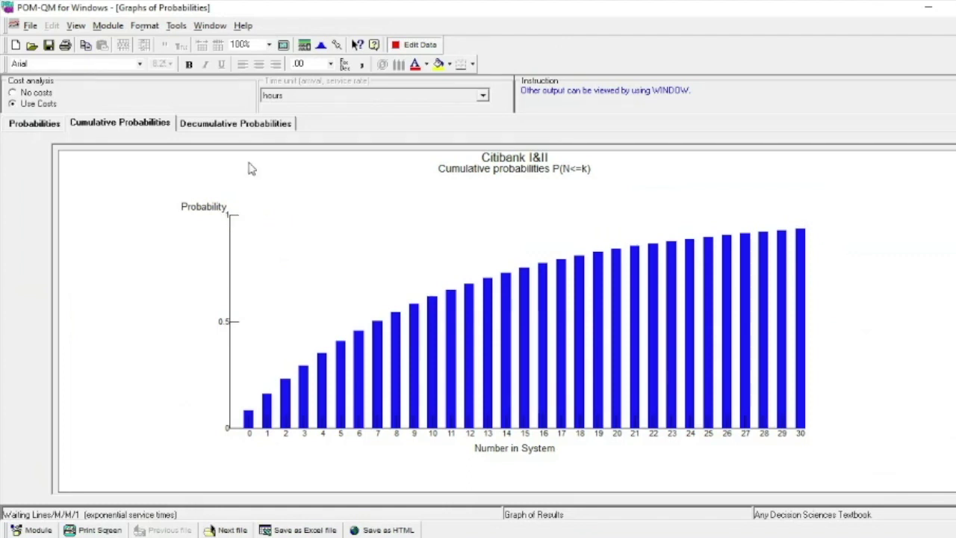
left_click(240, 124)
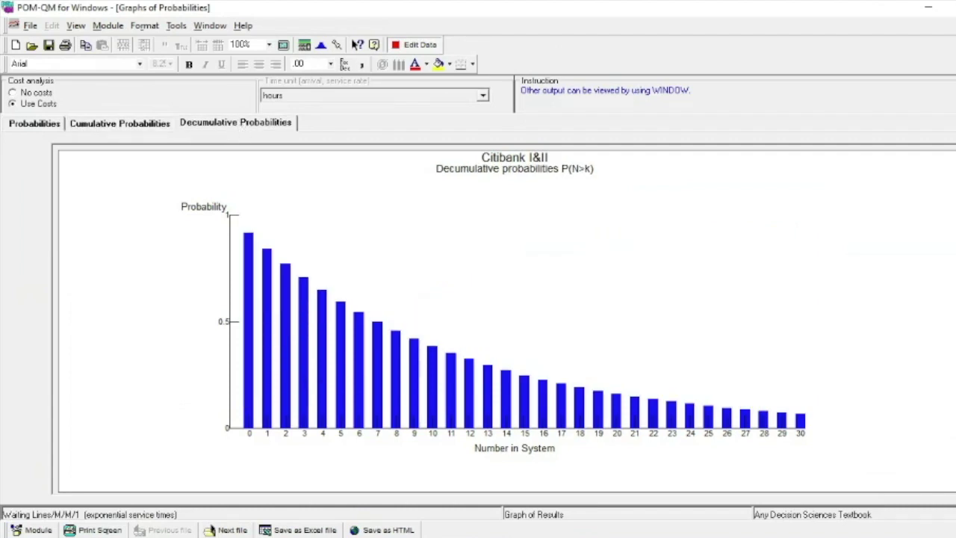
Return to the Table of Probabilities and compare its "more than k" values for k = 0, 1 and 2 with the Decumulative Probabilities graph.
key("Escape")
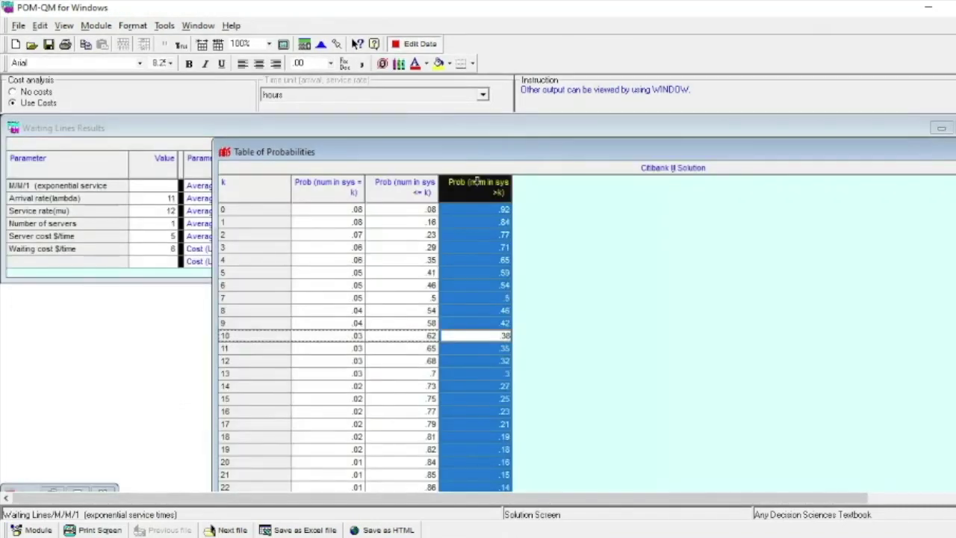
left_click(478, 182)
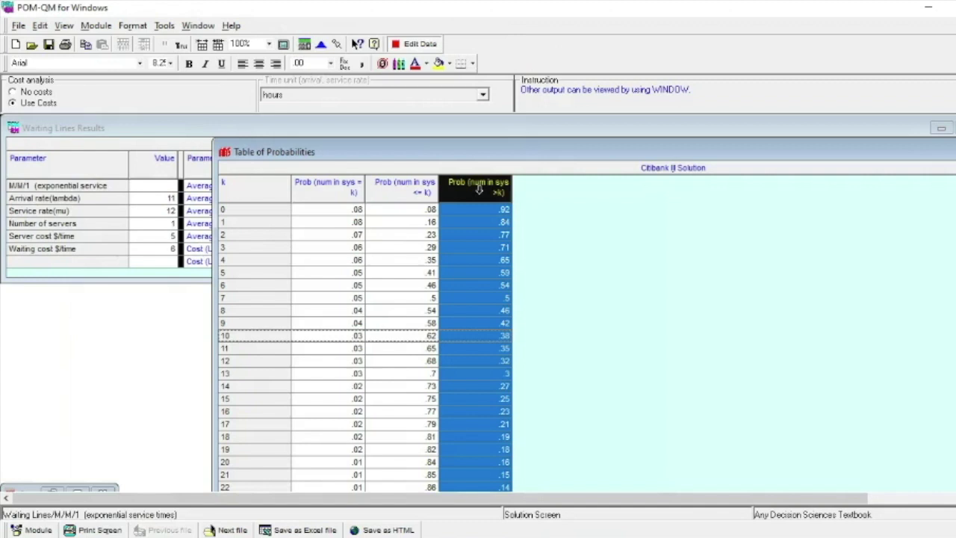
left_click(492, 209)
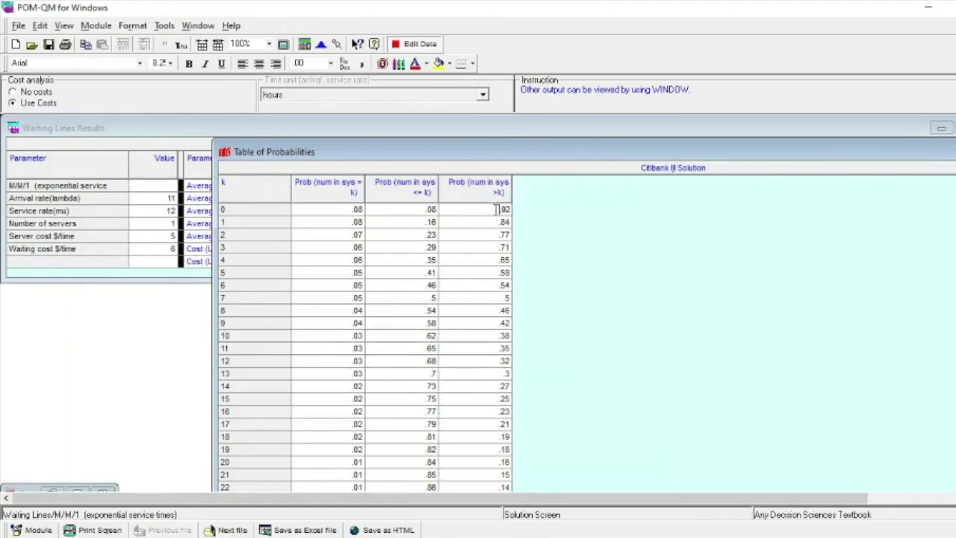
left_click(493, 221)
left_click(493, 234)
left_click(489, 489)
left_click(58, 486)
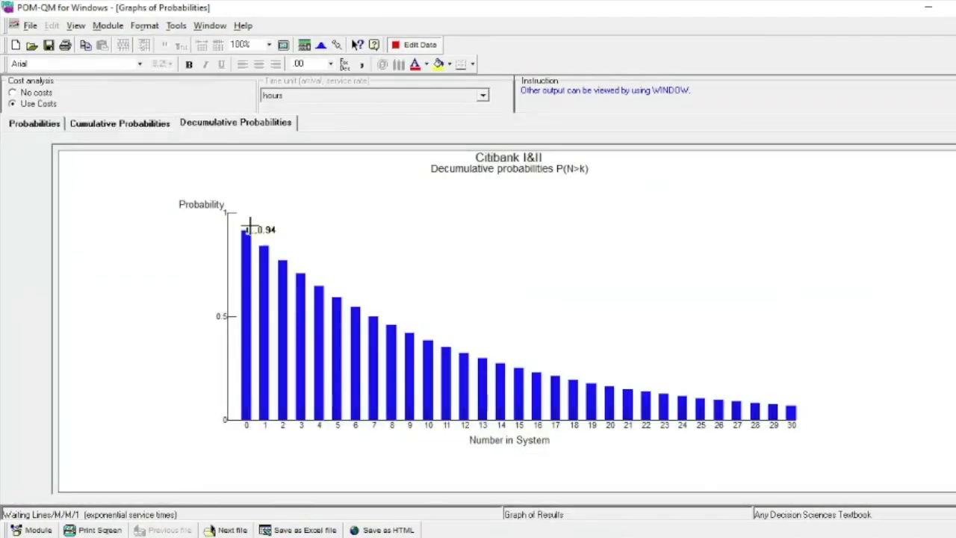
left_click(283, 125)
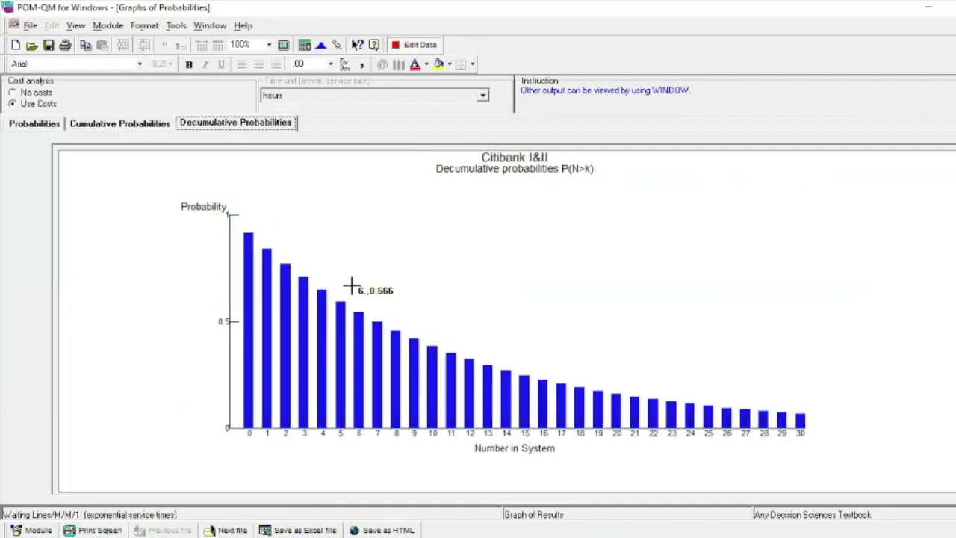